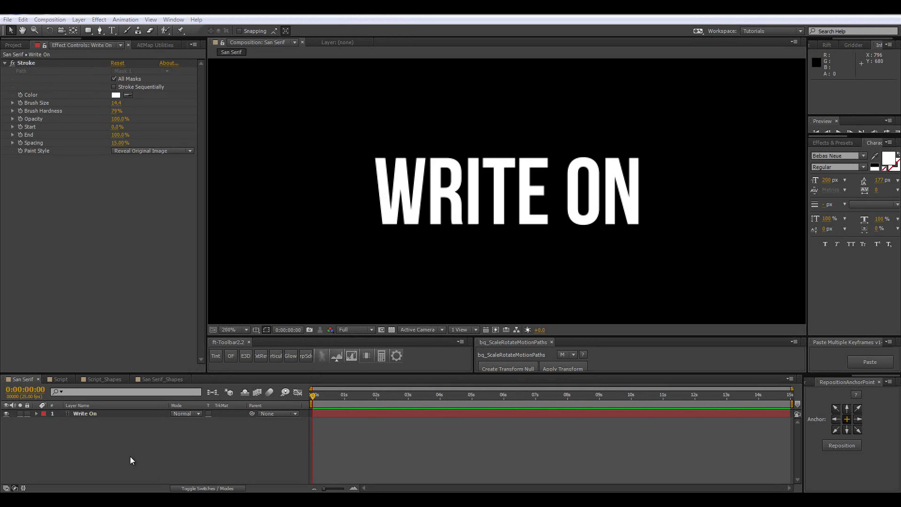
- Reduce the End value of the Write On layer's Stroke effect to 55% and inspect the partly revealed letters up close
left_click(120, 417)
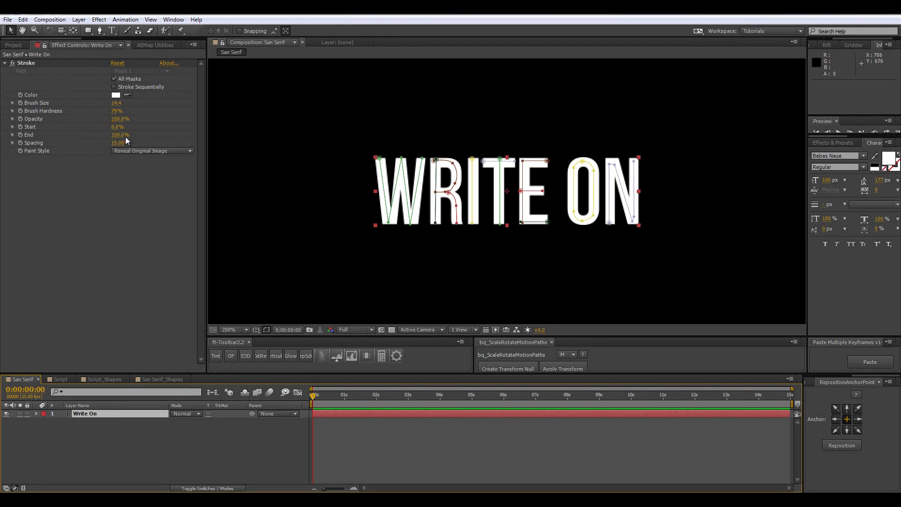
left_click_drag(123, 135, 100, 136)
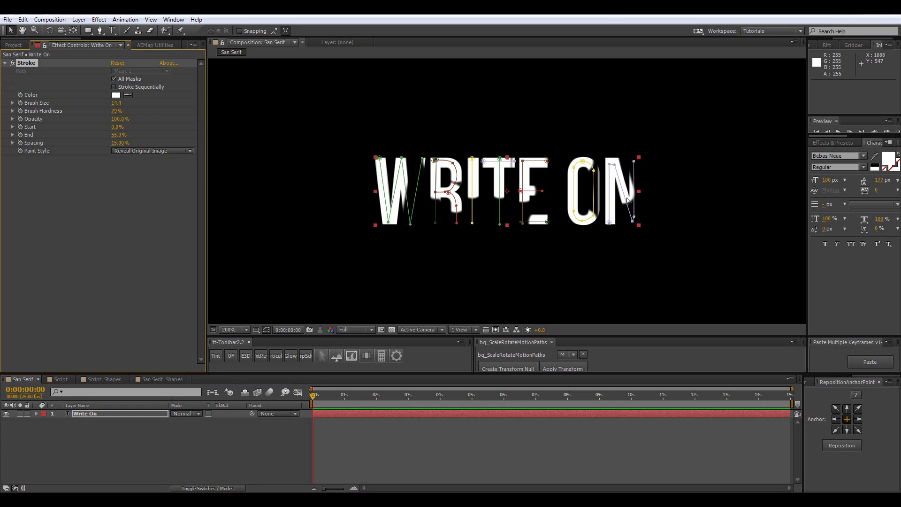
key("period")
key("period")
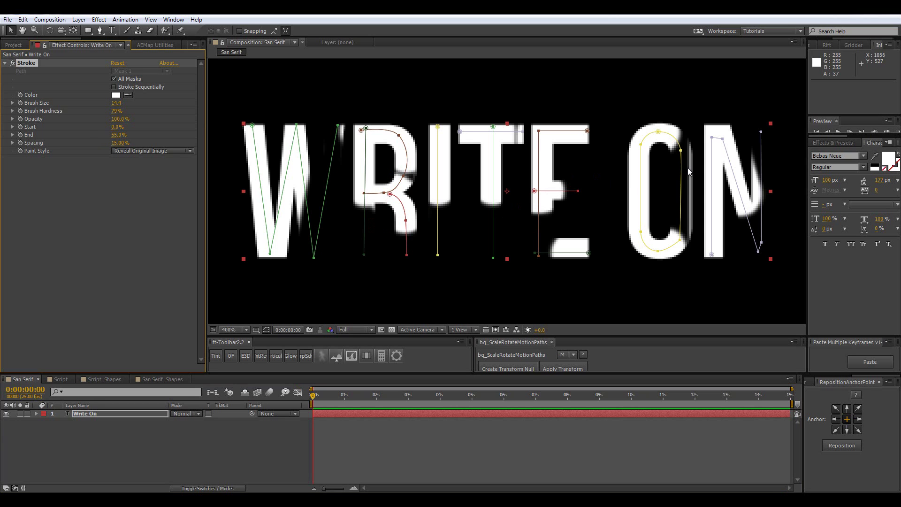
key("comma")
key("comma")
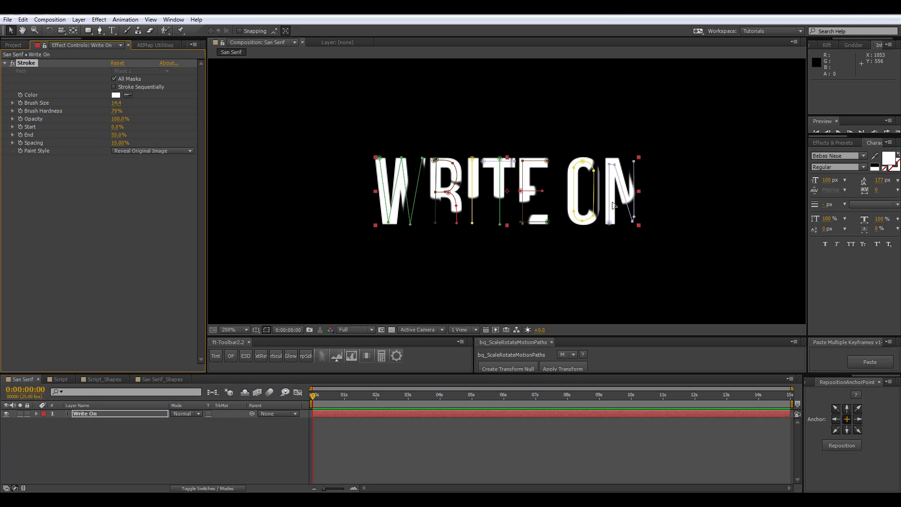
- Scrub through the script font write-on in the Script composition and compare it with the letters in the San Serif composition
left_click(57, 380)
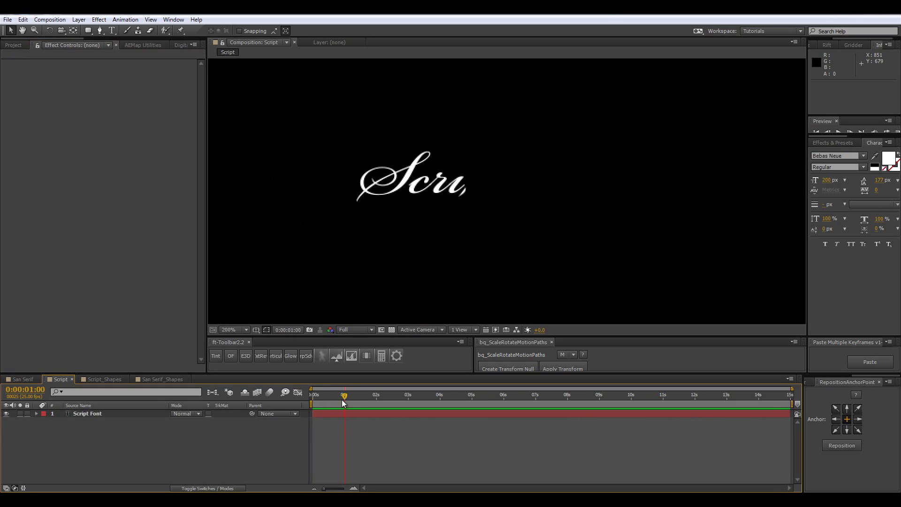
left_click_drag(344, 402, 393, 408)
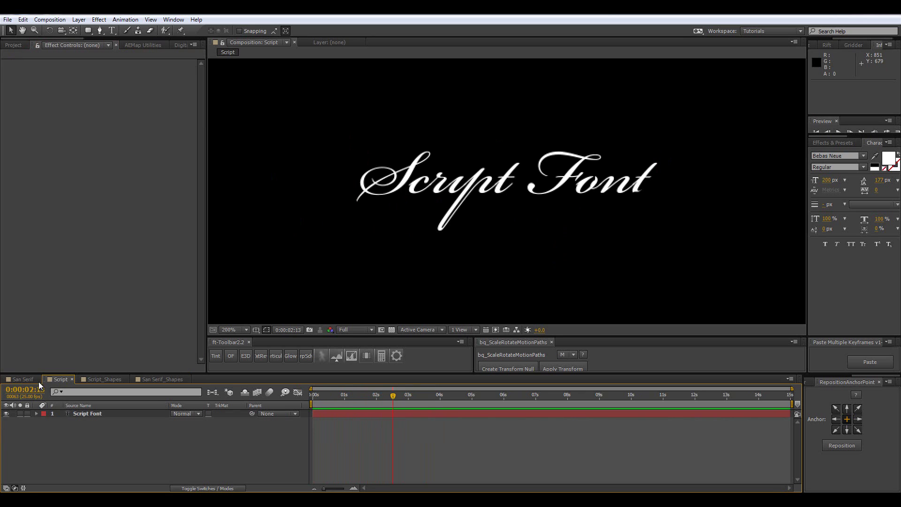
left_click(23, 379)
key("period")
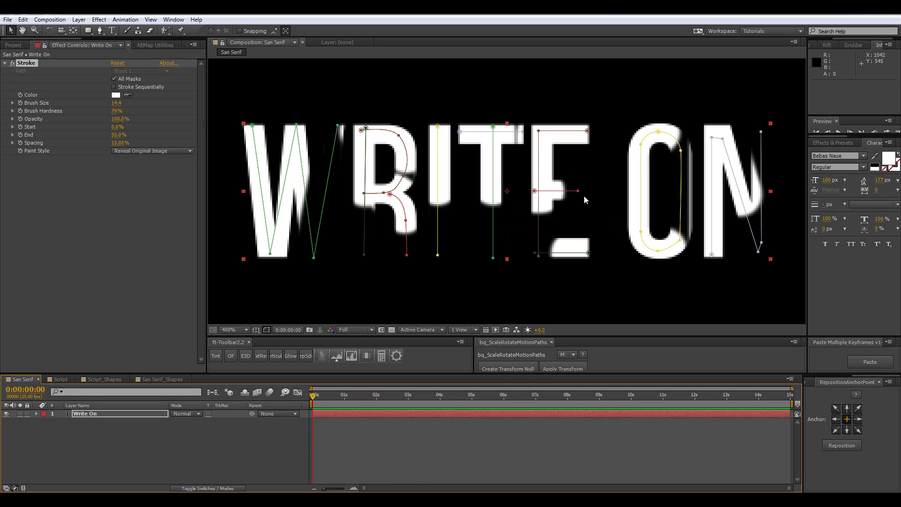
key("comma")
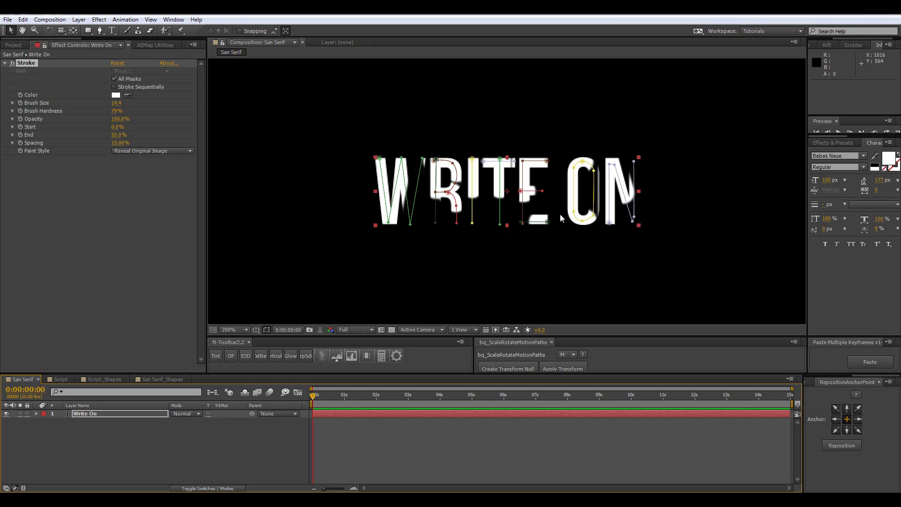
- Preview the write-on animations in the Script_Shapes and San Serif_Shapes compositions
left_click(112, 378)
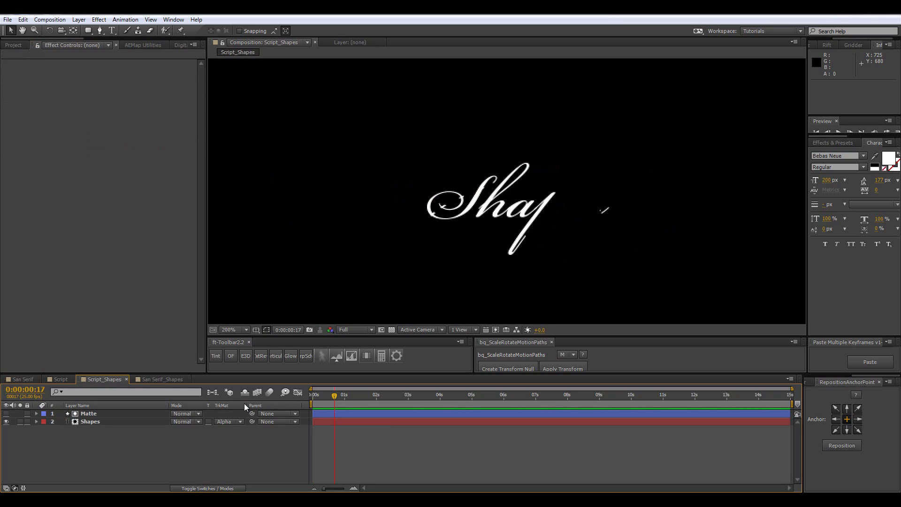
mouse_move(320, 403)
left_mouse_down()
mouse_move(328, 402)
mouse_move(313, 404)
left_mouse_up()
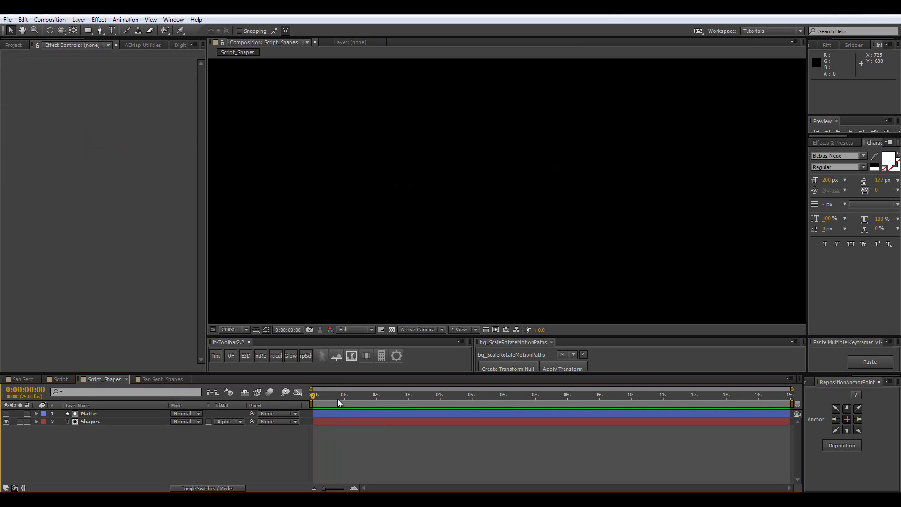
key("space")
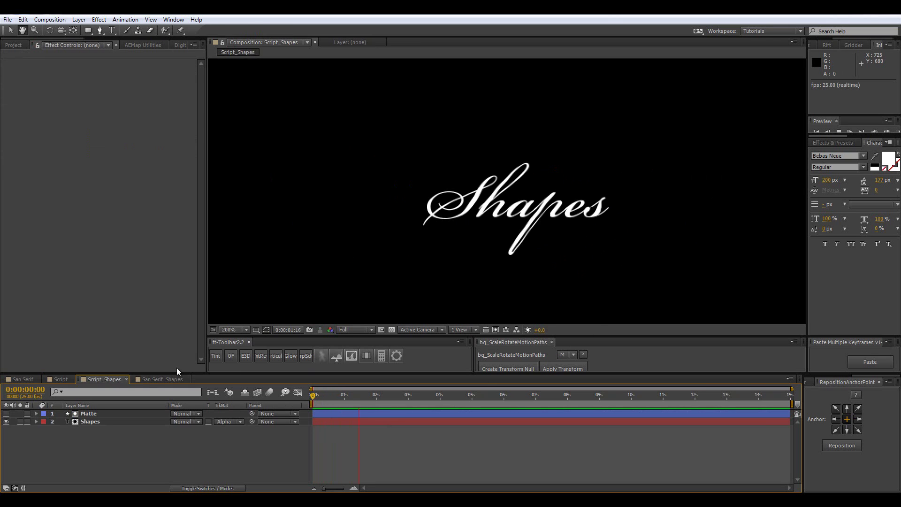
left_click(175, 378)
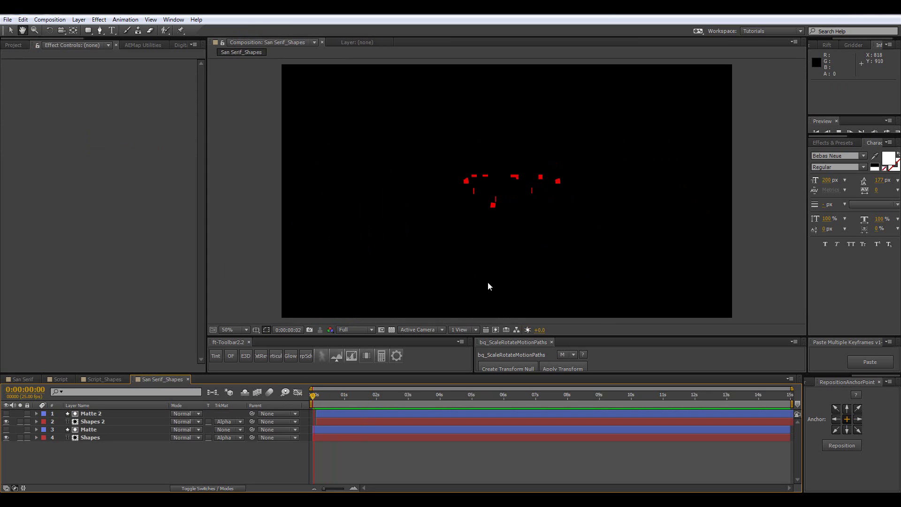
left_click_drag(328, 397, 331, 397)
- Create a new 1920 x 1080 composition at 25 frames per second, named Tutorial
left_click(13, 46)
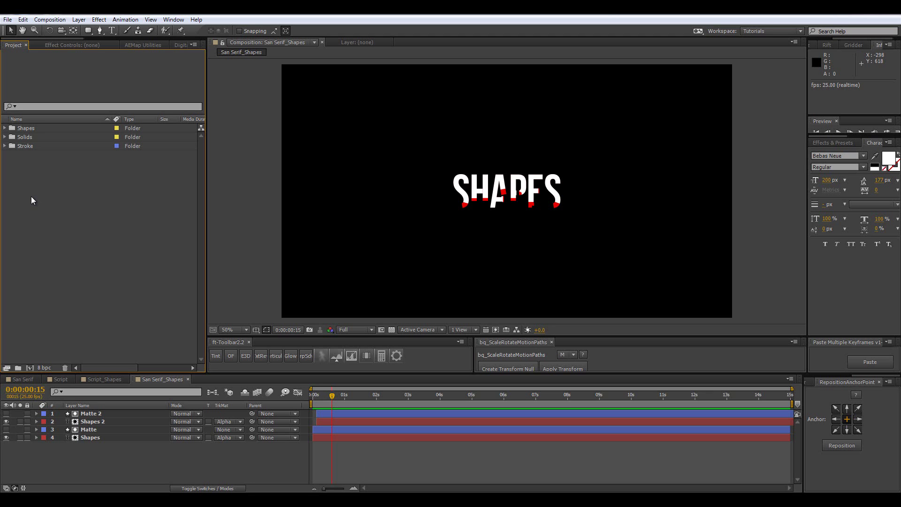
key("ctrl+n")
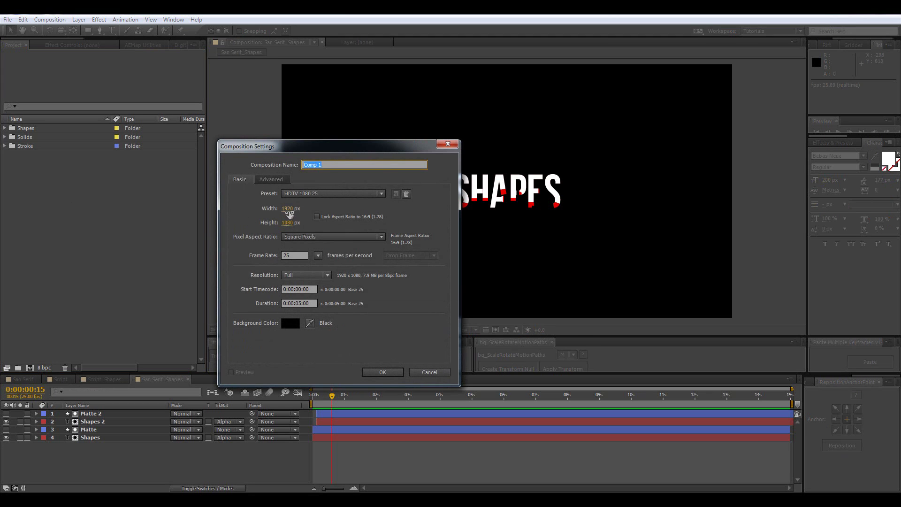
left_click(300, 255)
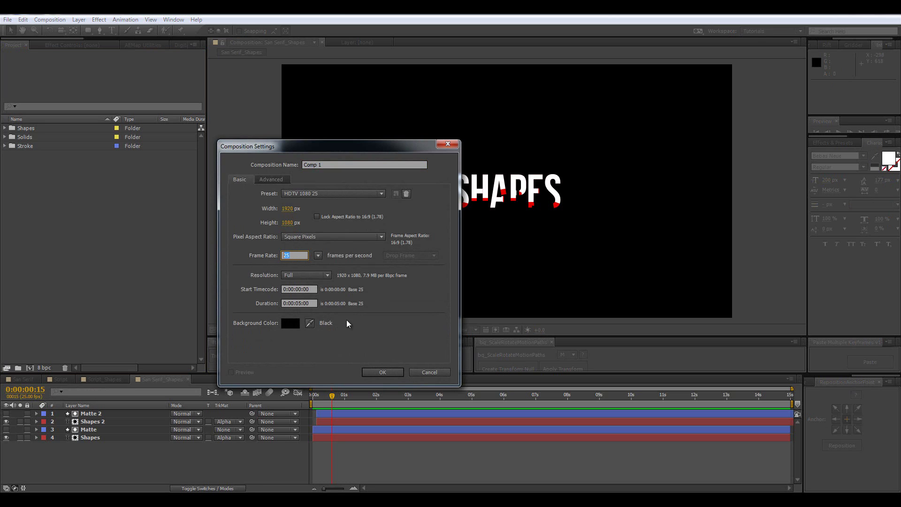
left_click(332, 164)
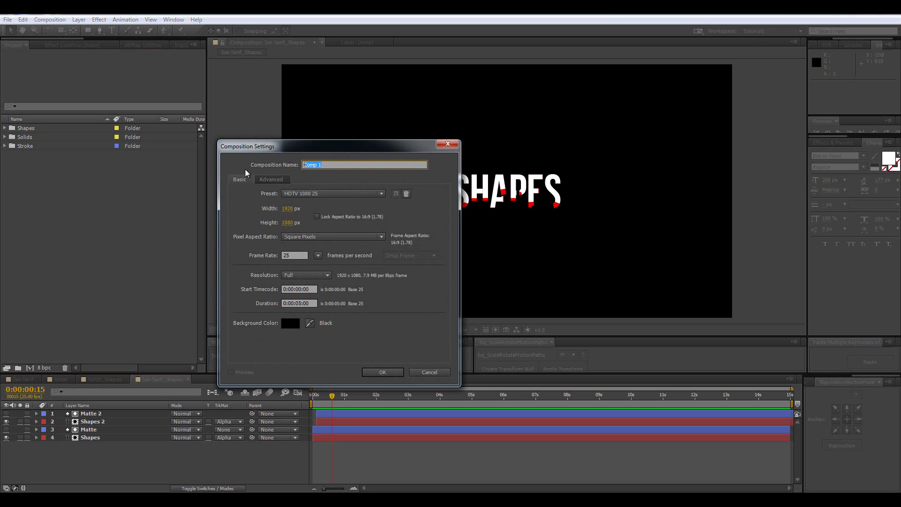
type("Tutorial")
key("Return")
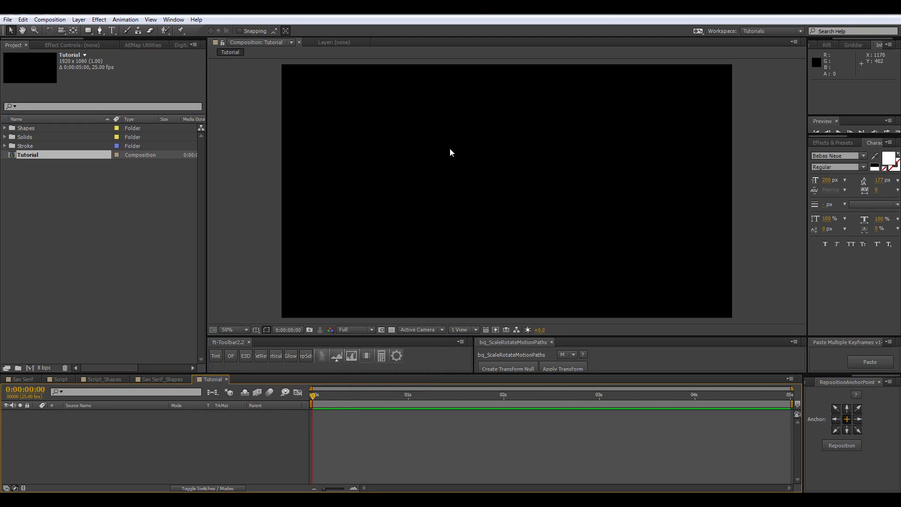
- Add a text layer reading "TEXT" and centre it in the composition
left_click(112, 30)
left_click(429, 216)
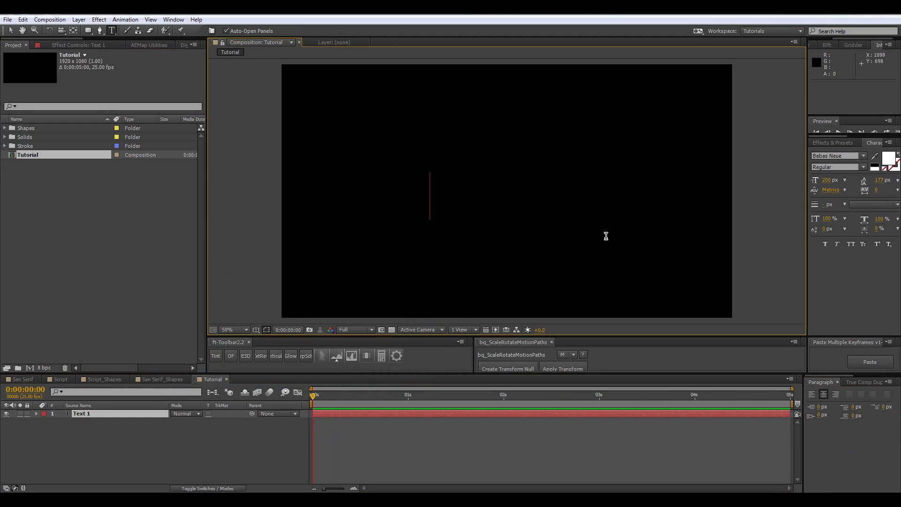
type("TEXT")
key("Escape")
key("v")
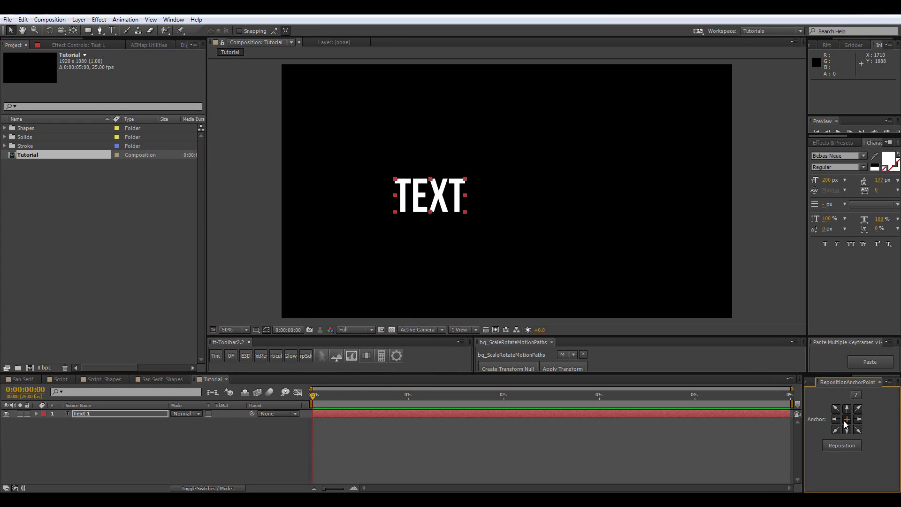
left_click(435, 212)
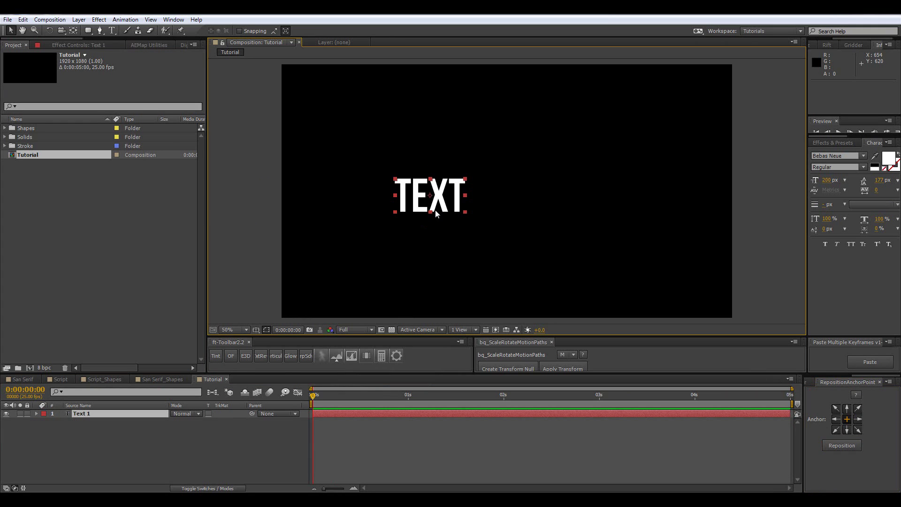
key("ctrl+Home")
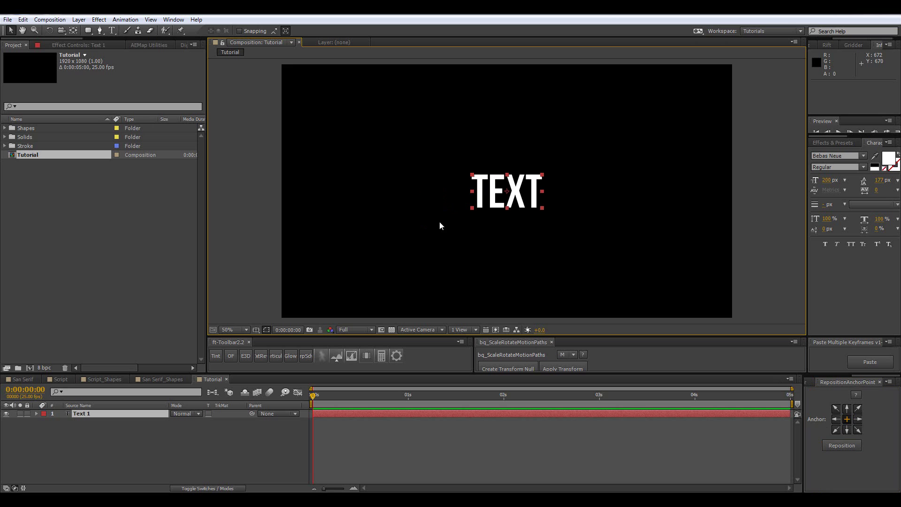
- With no layer selected, draw a two-point Pen path on a new shape layer along the crossbar of the first T
left_click(439, 226)
key("slash")
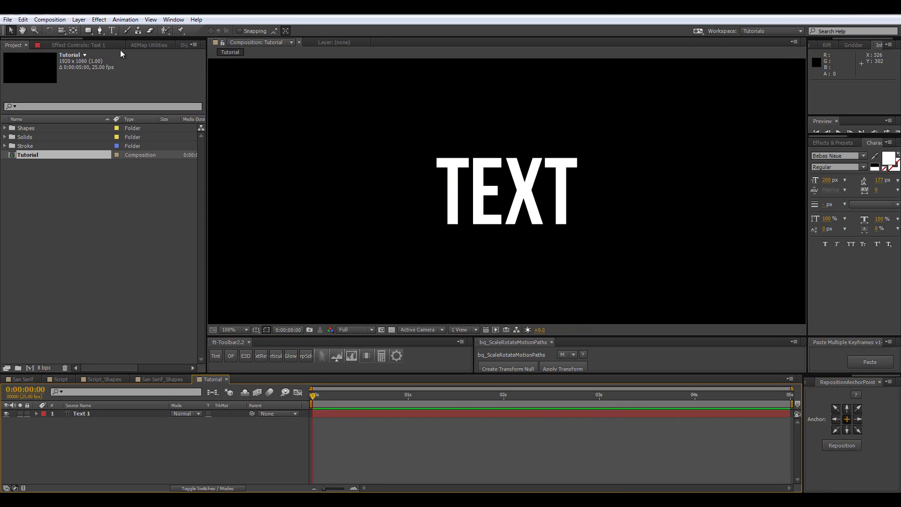
left_click(100, 31)
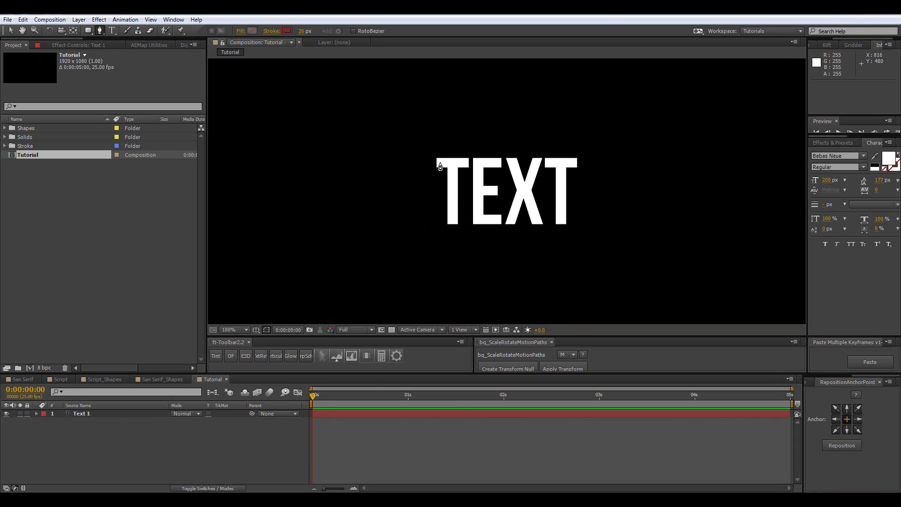
key("period")
left_click(367, 132)
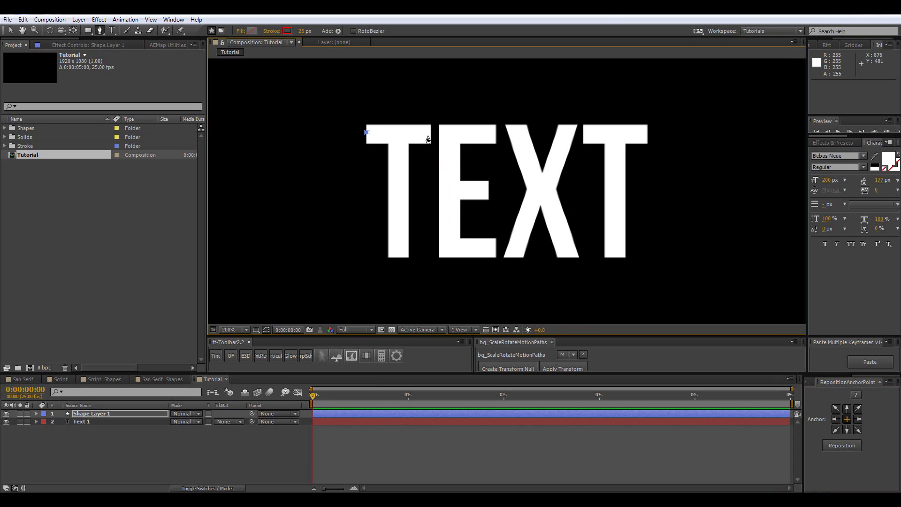
left_click(428, 135)
- Set the shape layer's stroke width to 22 px and draw a path down the stem of the first T
left_click(111, 413)
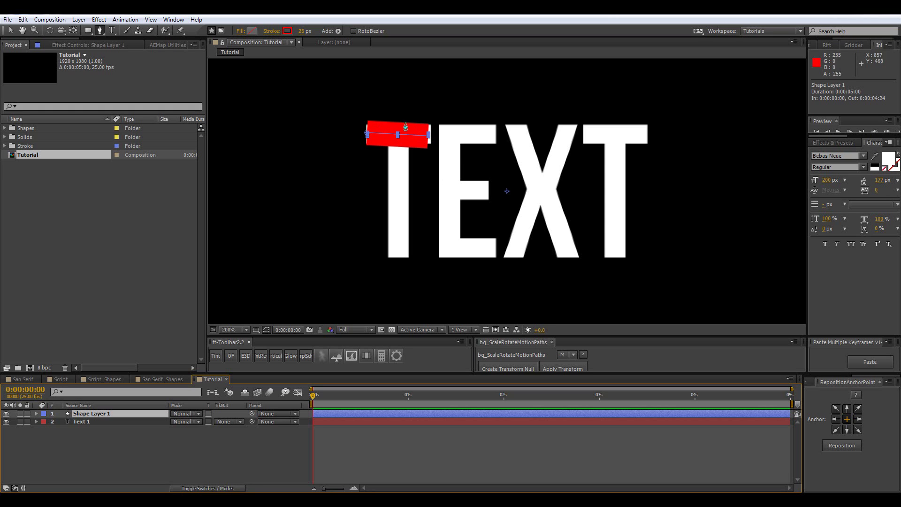
left_click(302, 31)
type("22")
key("Return")
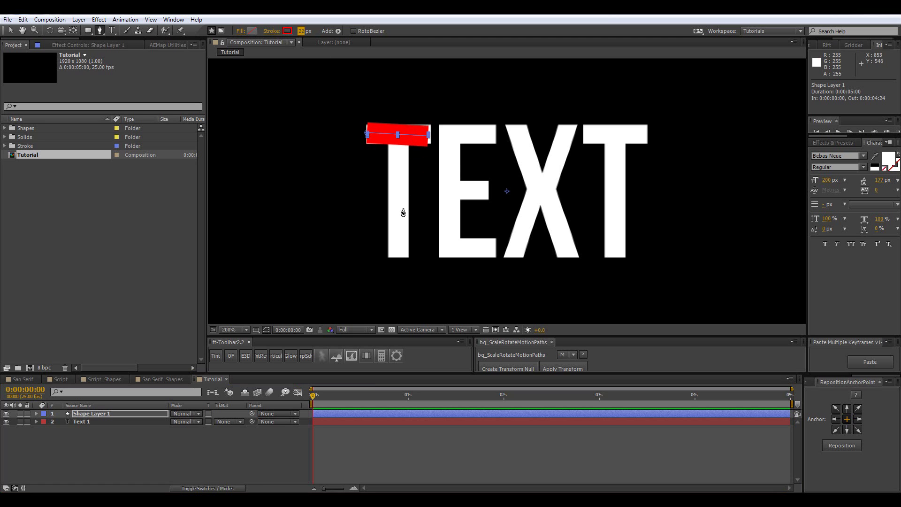
left_click(136, 414)
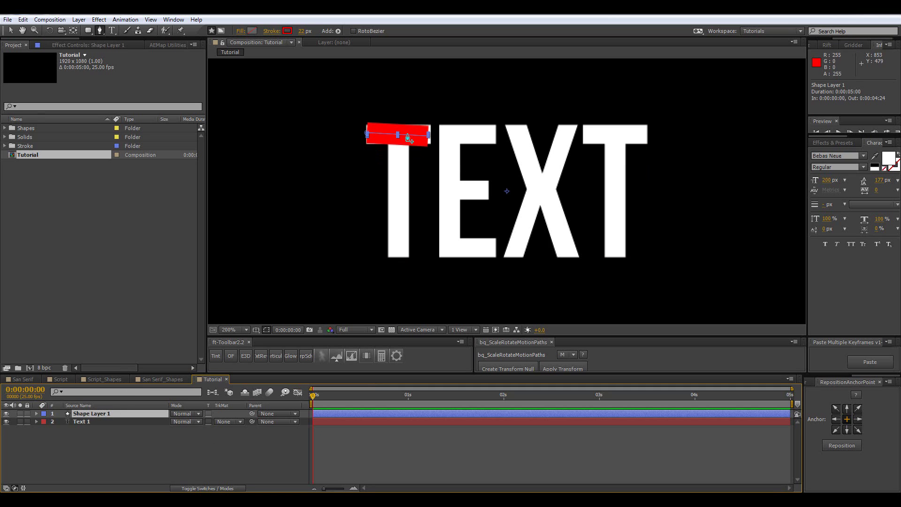
left_click(397, 254)
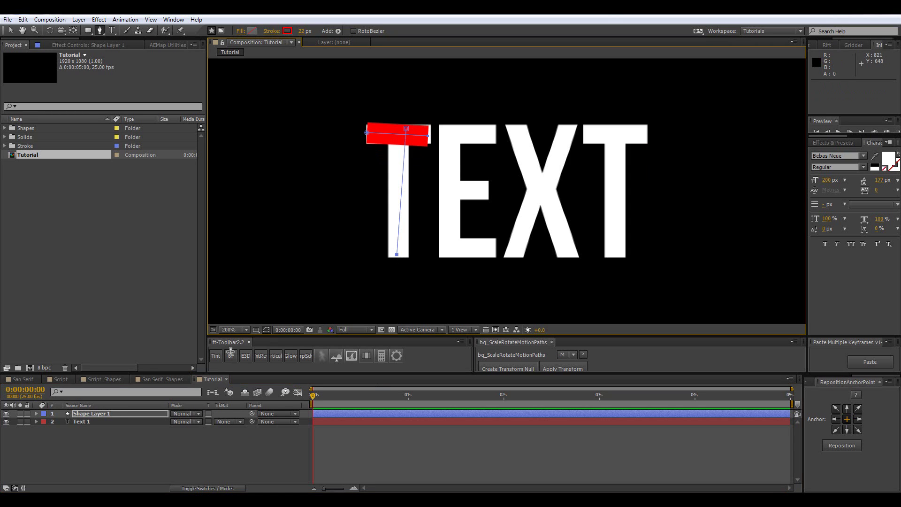
- Trace the E on the same shape layer with separate straight paths for its upper bar, spine, lower bar and middle bar
left_click(448, 132)
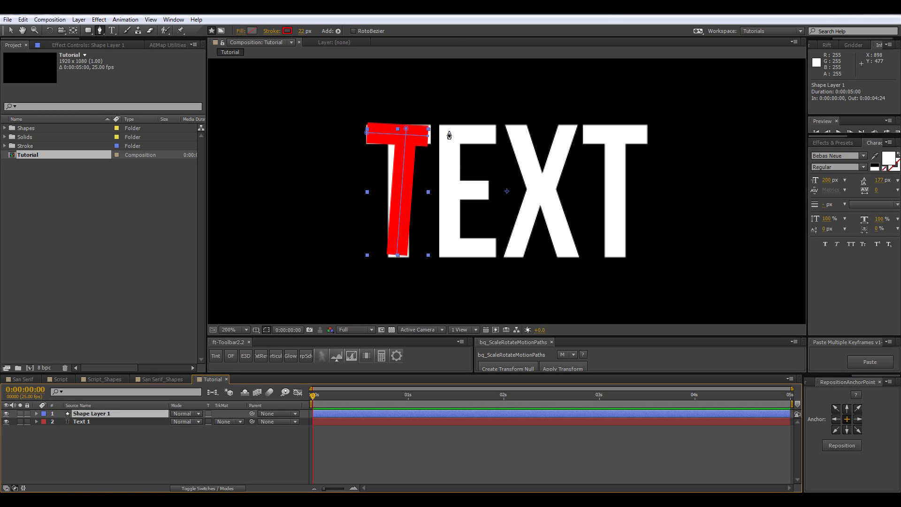
left_click(493, 132)
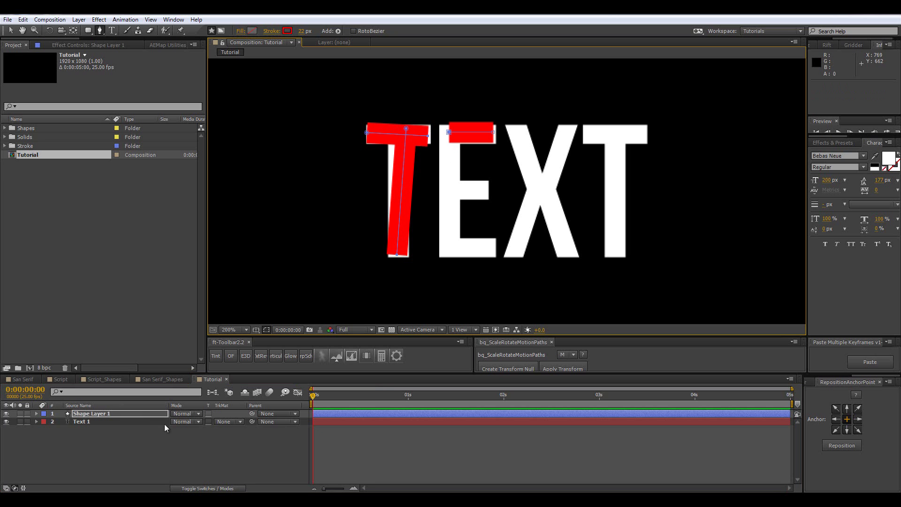
left_click(445, 254)
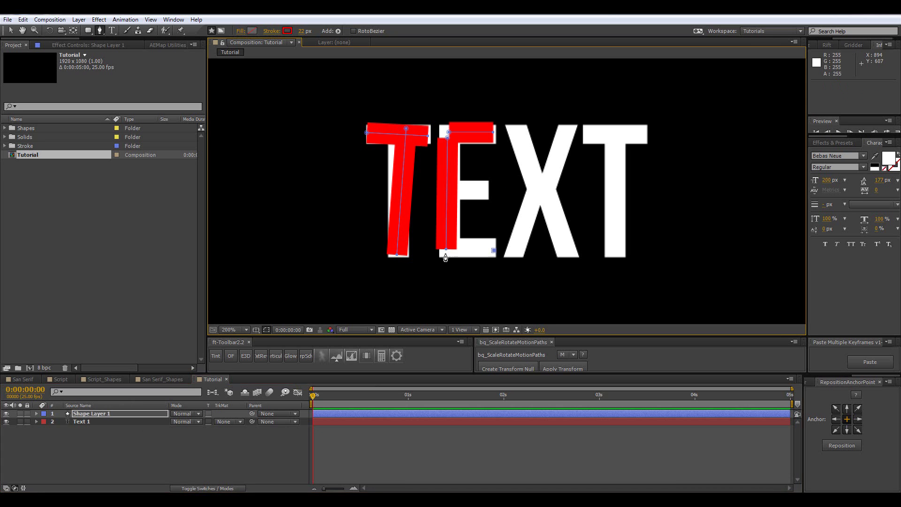
left_click(494, 251)
left_click(452, 188)
left_click(480, 191)
- Trace the X with two crossing diagonal paths on the same shape layer
left_click(514, 126)
left_click(570, 257)
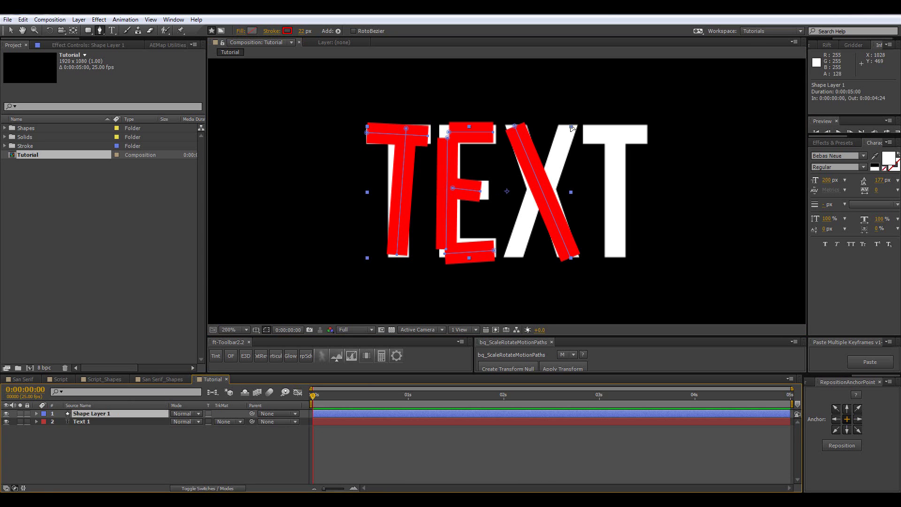
left_click(570, 125)
left_click(512, 258)
- Trace the last T with a crossbar path and a stem path, and return to the Selection tool
left_click(583, 133)
left_click(648, 136)
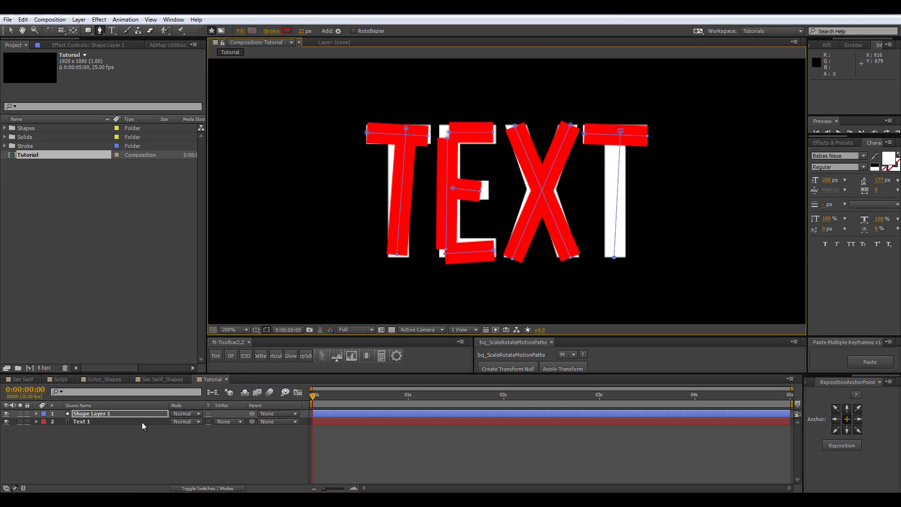
left_click(620, 131)
left_click(613, 257)
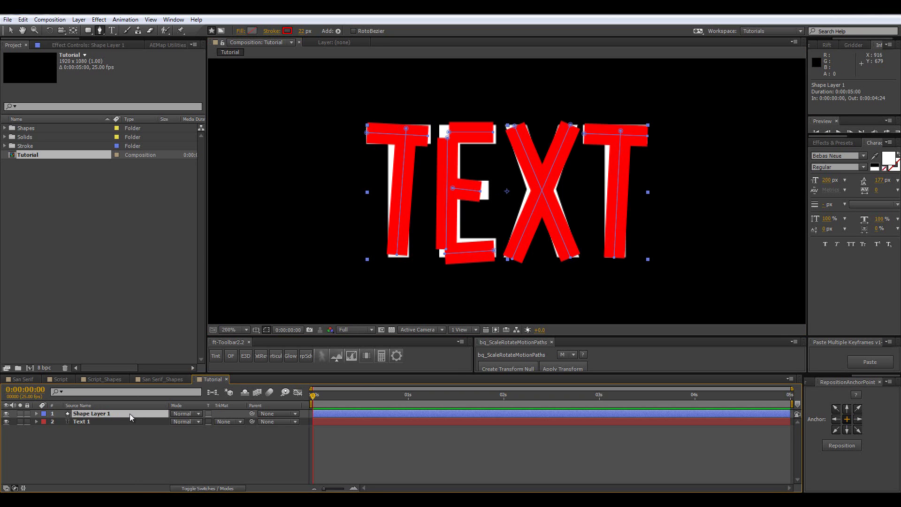
key("v")
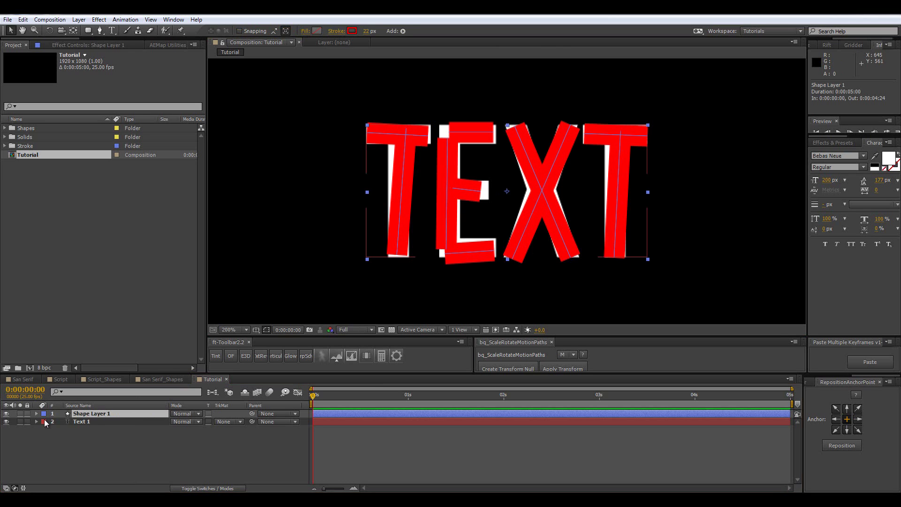
- Straighten the last T's stem path by moving its end points until the stroke runs vertically over the white letter
left_click(36, 413)
left_click(45, 422)
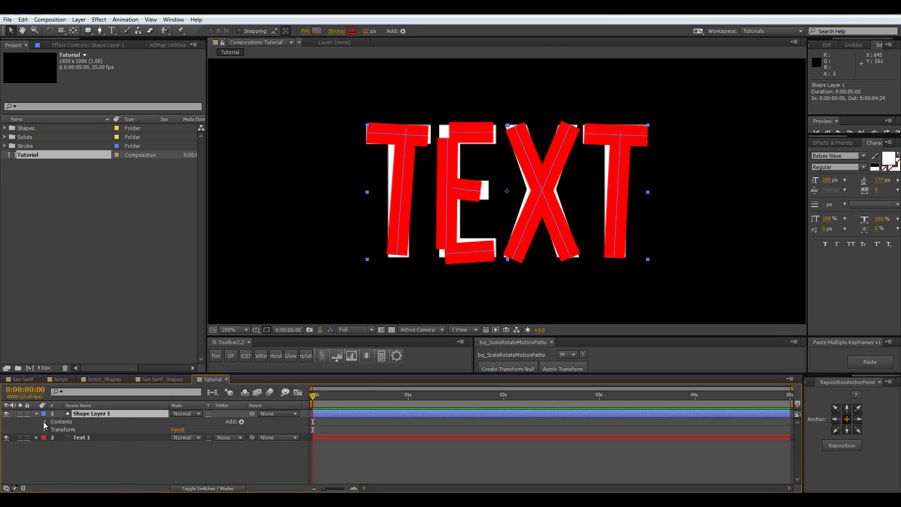
left_click(52, 421)
left_click(61, 429)
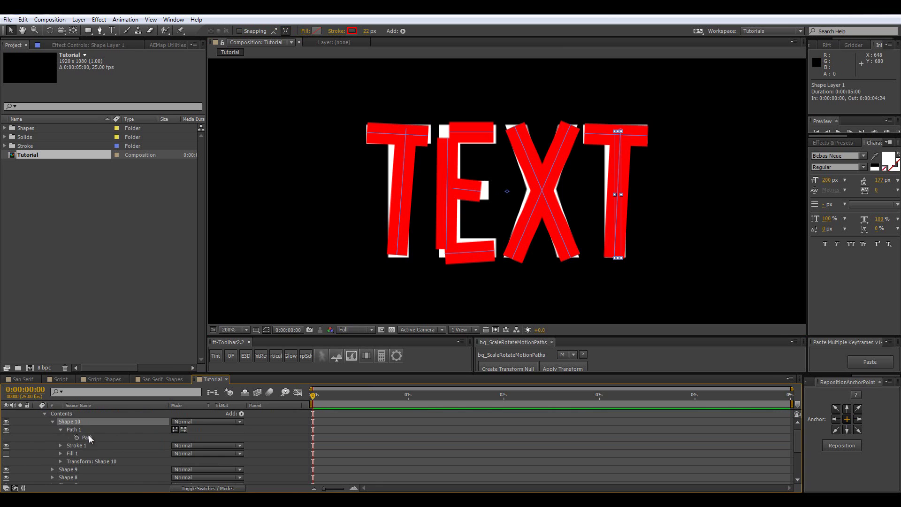
left_click(88, 437)
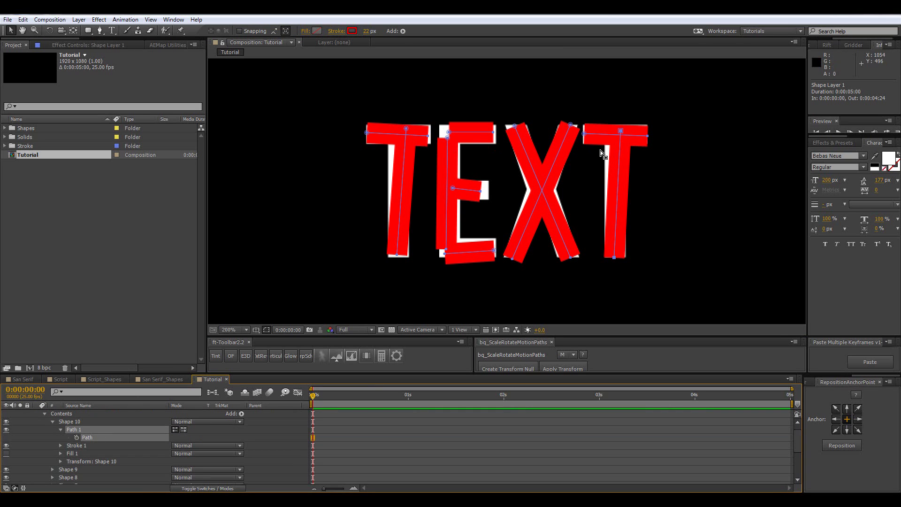
left_click_drag(620, 130, 618, 128)
left_click_drag(614, 257, 612, 259)
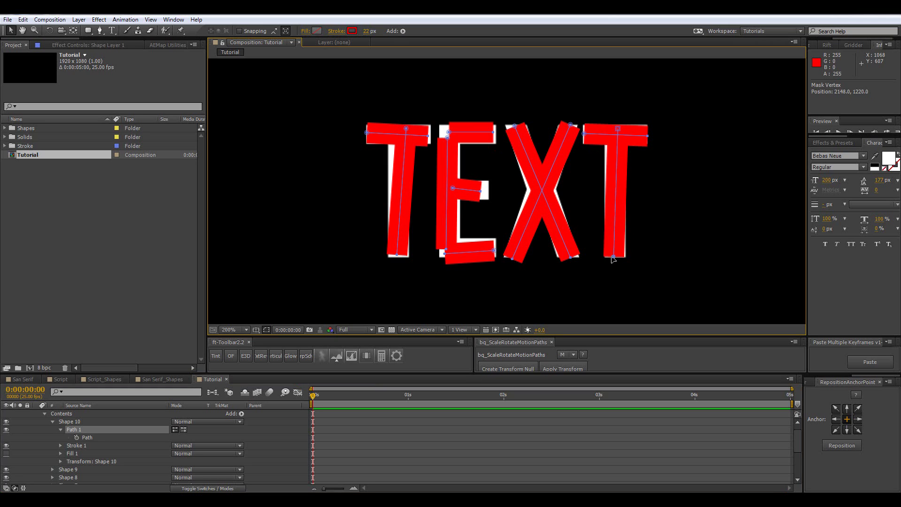
left_click_drag(618, 129, 615, 130)
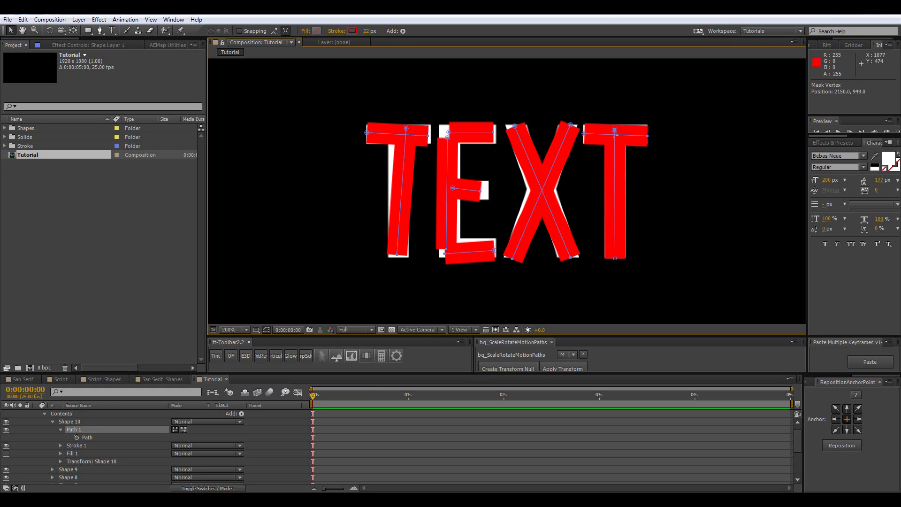
key("Left")
key("Right")
key("Down")
key("Down")
- Set the stroke width of the whole shape layer to 25 px
scroll(66, 428, "up", 1)
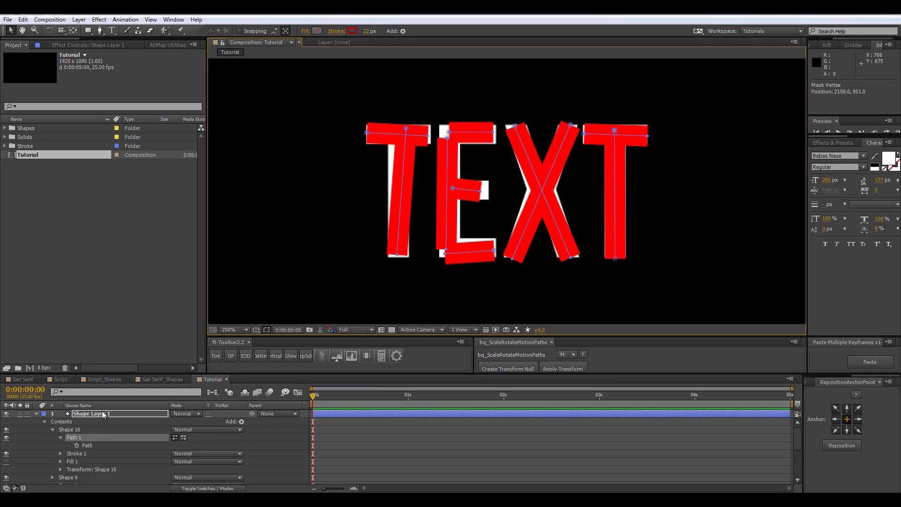
left_click(330, 153)
left_click(366, 31)
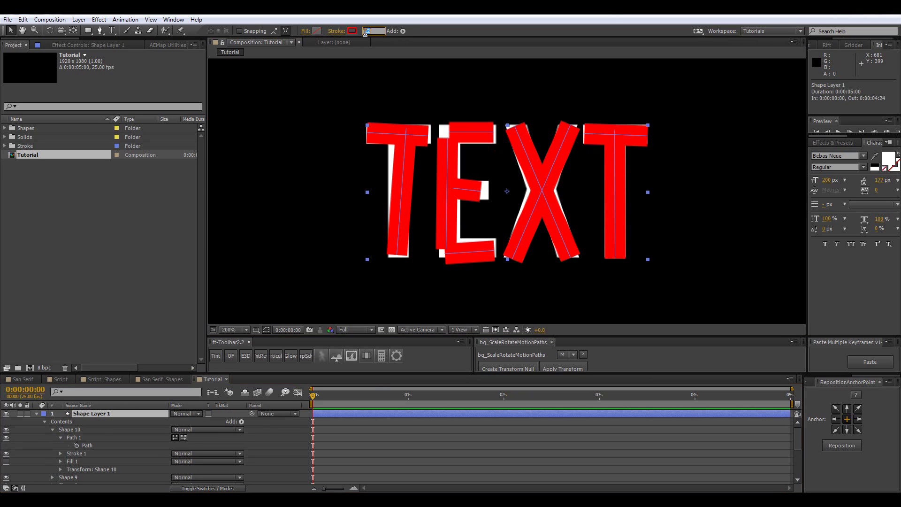
type("25")
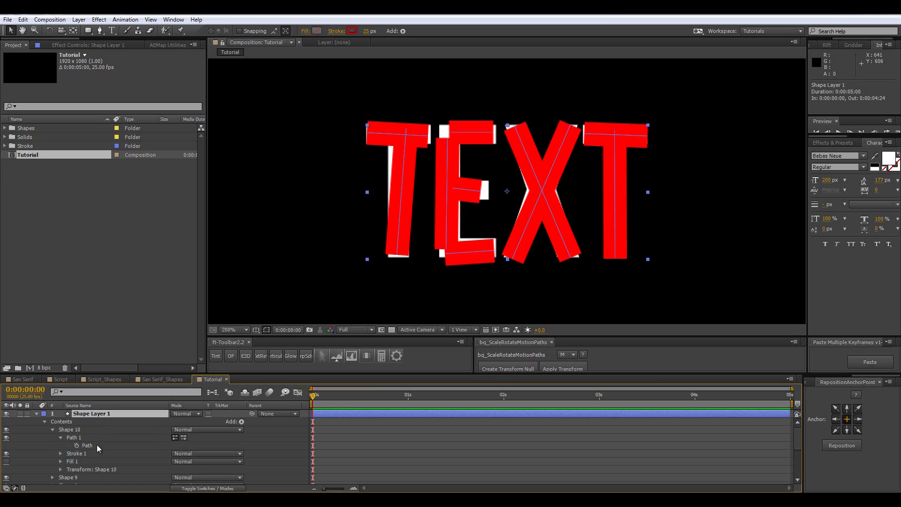
- Level the last T's crossbar path and adjust the other letters' paths until the red strokes cover the white text
left_click(97, 444)
left_click_drag(584, 134, 583, 136)
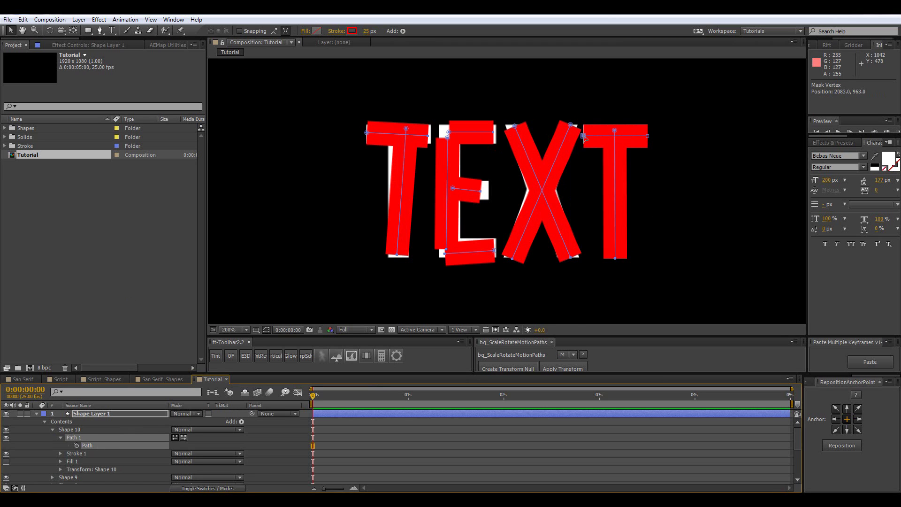
left_click(633, 253)
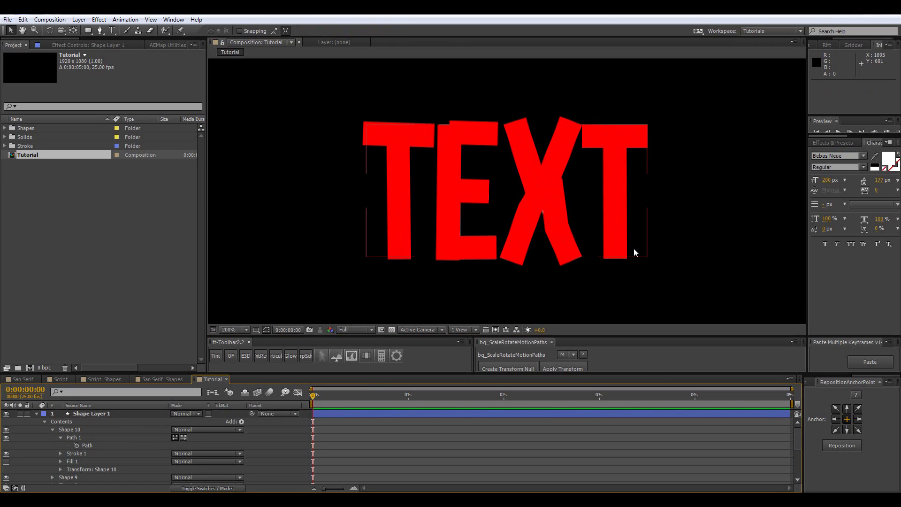
left_click(578, 252)
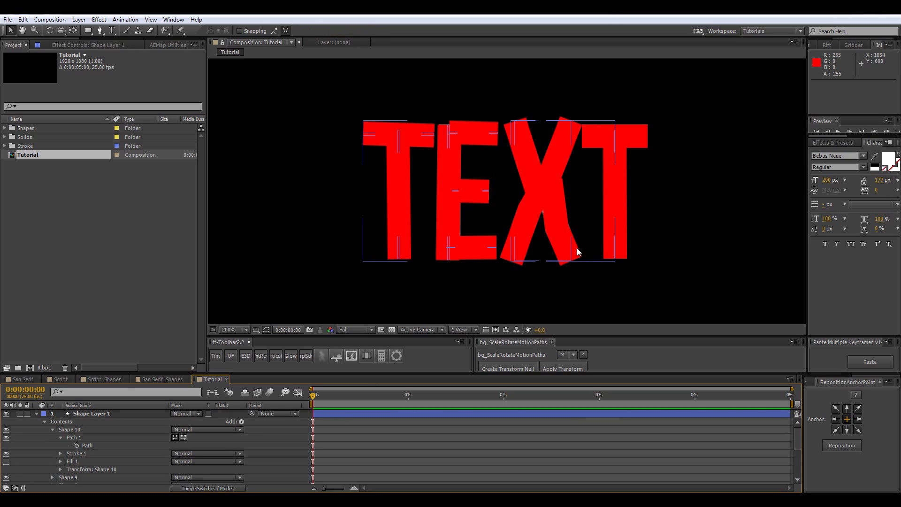
- Add Trim Paths to Shape Layer 1 as a whole and reveal its properties
key("comma")
key("comma")
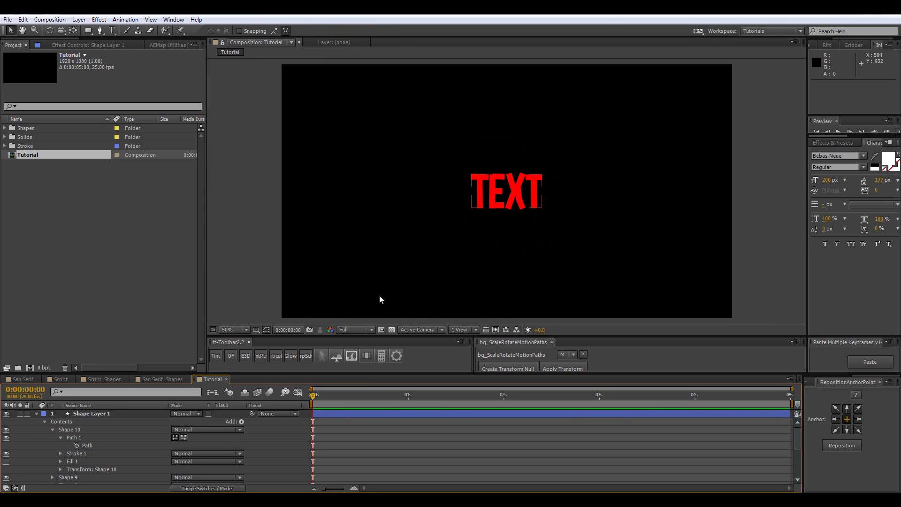
left_click(106, 418)
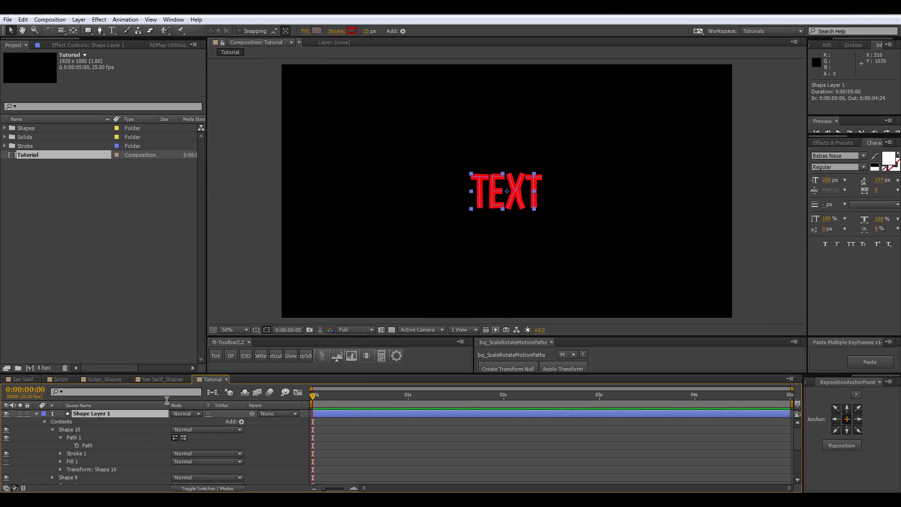
left_click(402, 31)
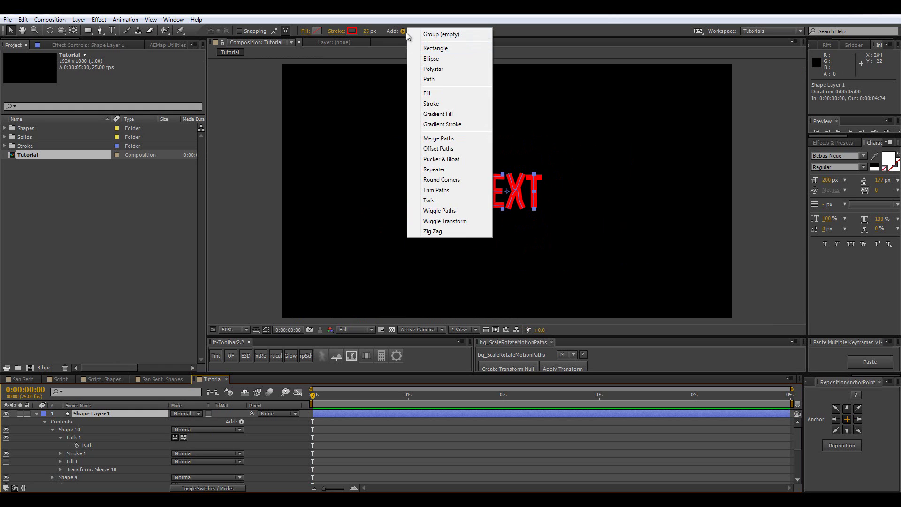
left_click(436, 190)
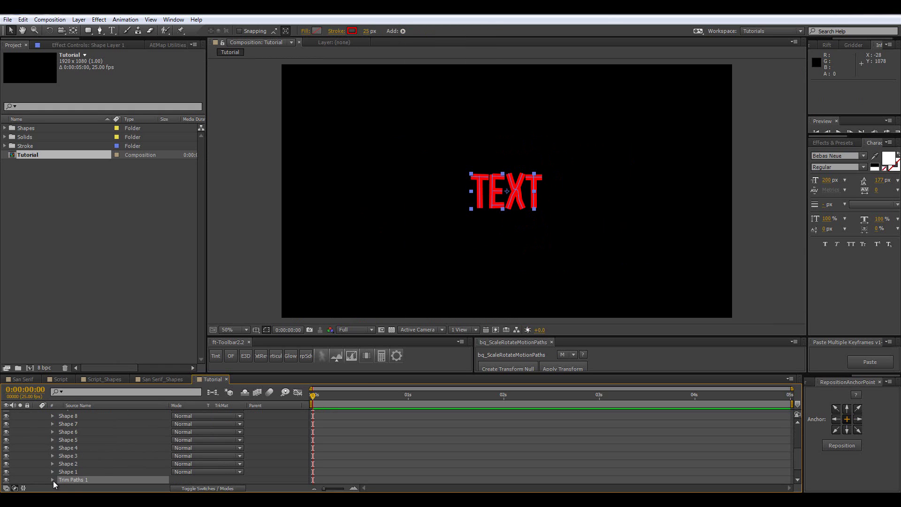
left_click(53, 480)
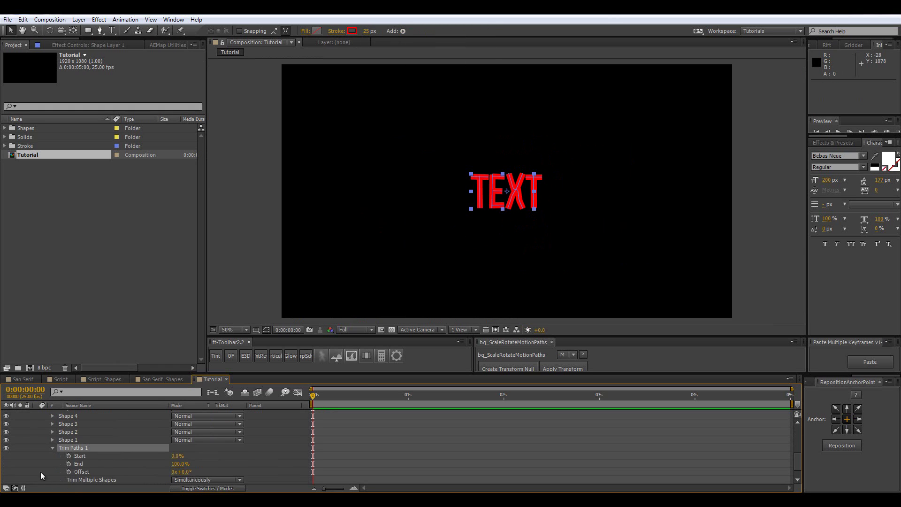
left_click(251, 452)
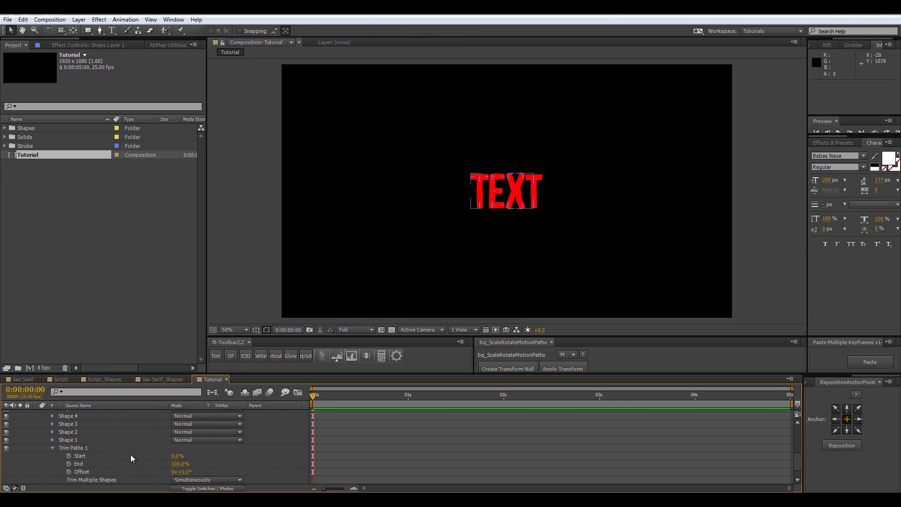
- Animate the Trim Paths End from 0% at 0 seconds to 100% at 2 seconds and preview the result
left_click(68, 463)
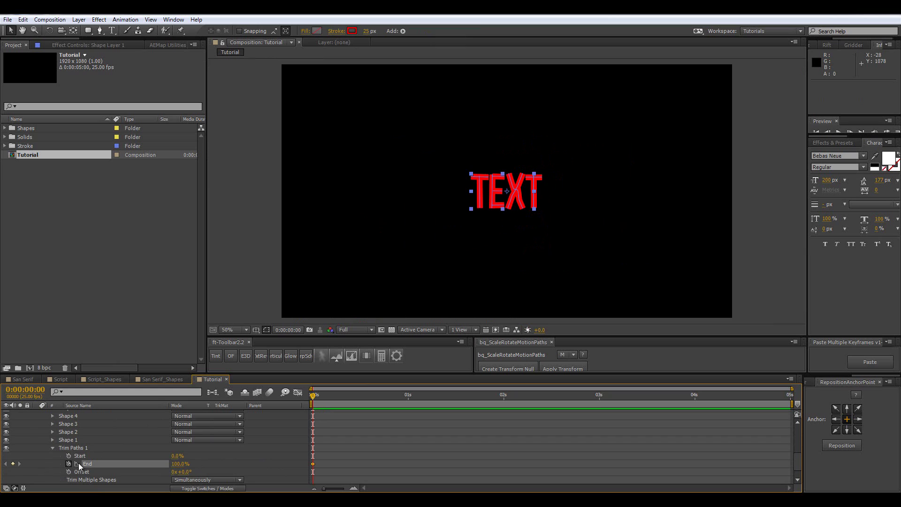
left_click(503, 400)
key("Home")
left_click_drag(176, 466, 75, 467)
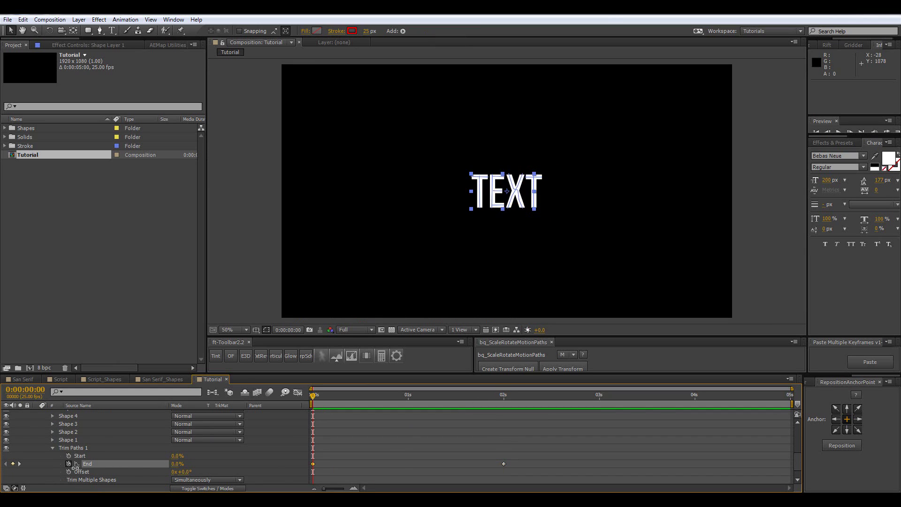
left_click(283, 455)
key("space")
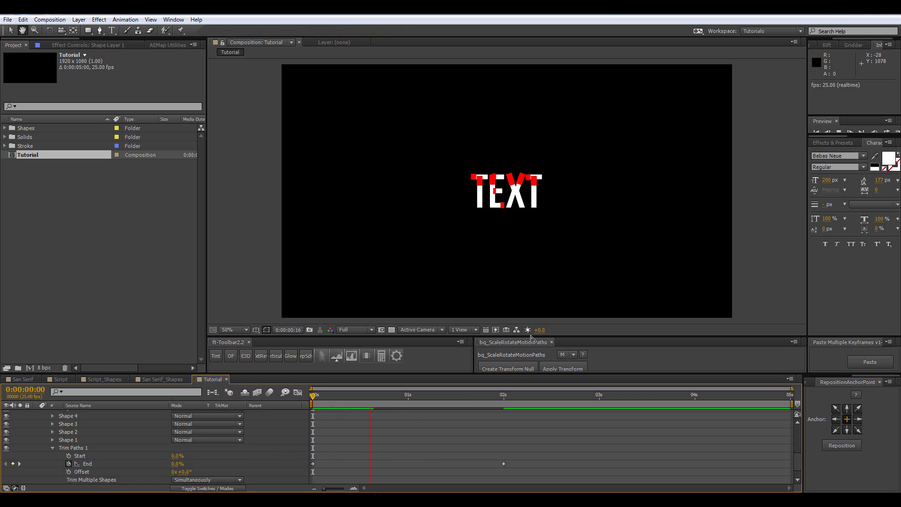
key("space")
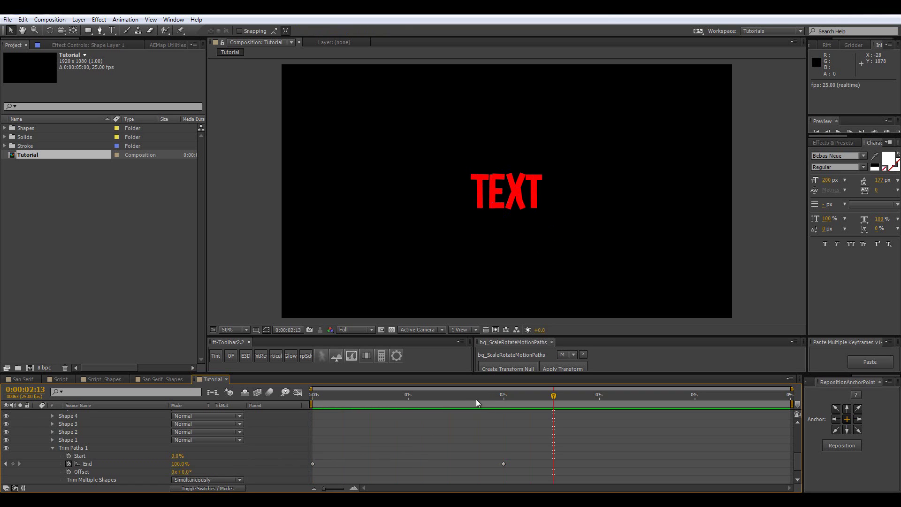
- Show only the keyframed properties, set Text 1's track matte to Alpha Matte "Shape Layer 1" and preview the reveal
key("u")
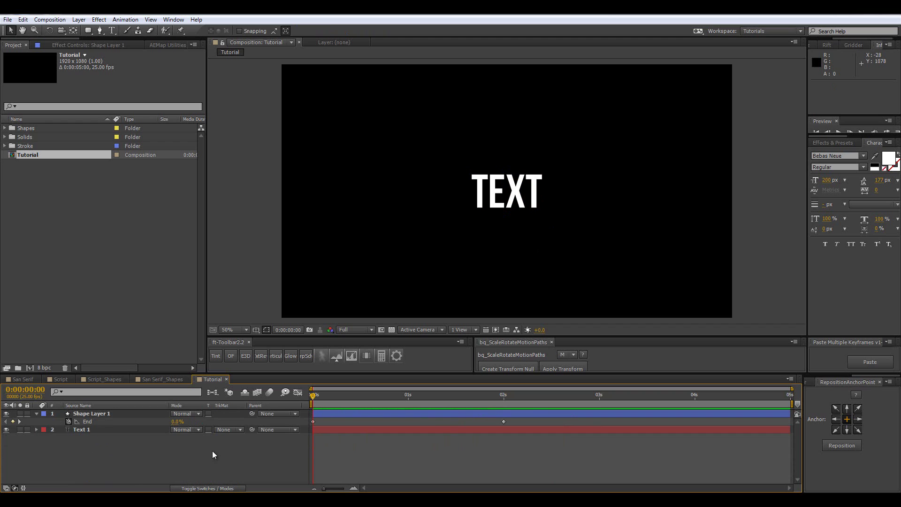
left_click(228, 429)
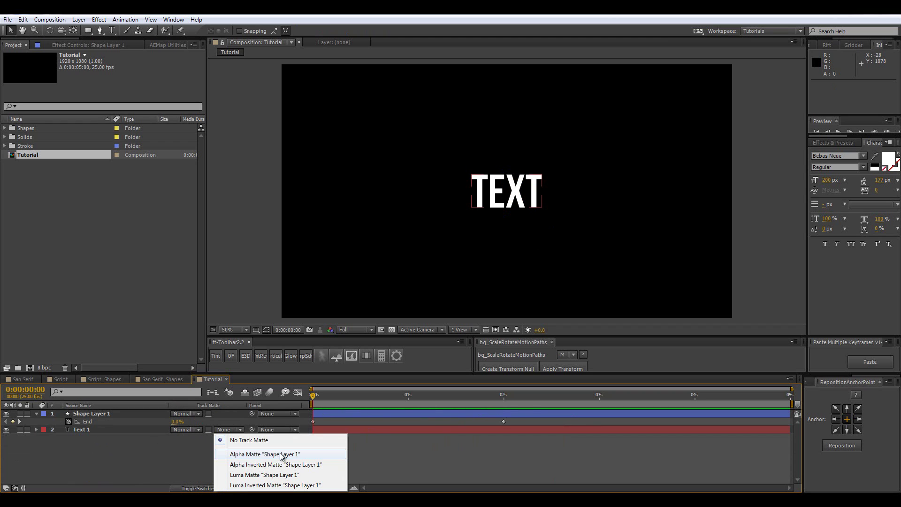
left_click(256, 454)
key("space")
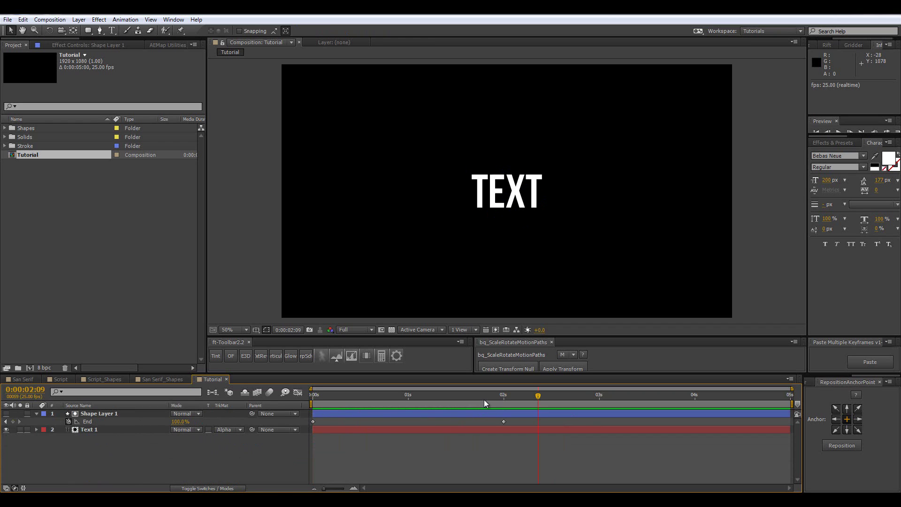
- Move the second End keyframe to the 1-second mark to shorten the animation
left_click(412, 397)
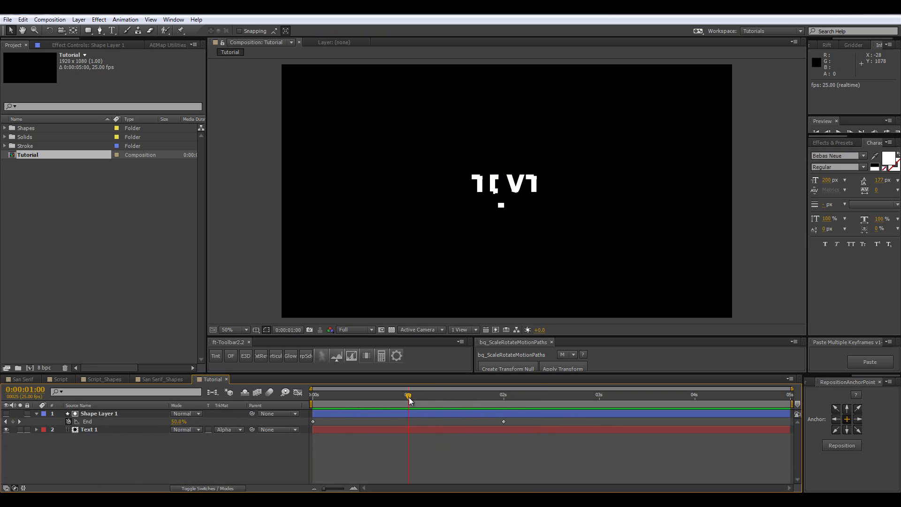
left_click_drag(502, 422, 405, 425)
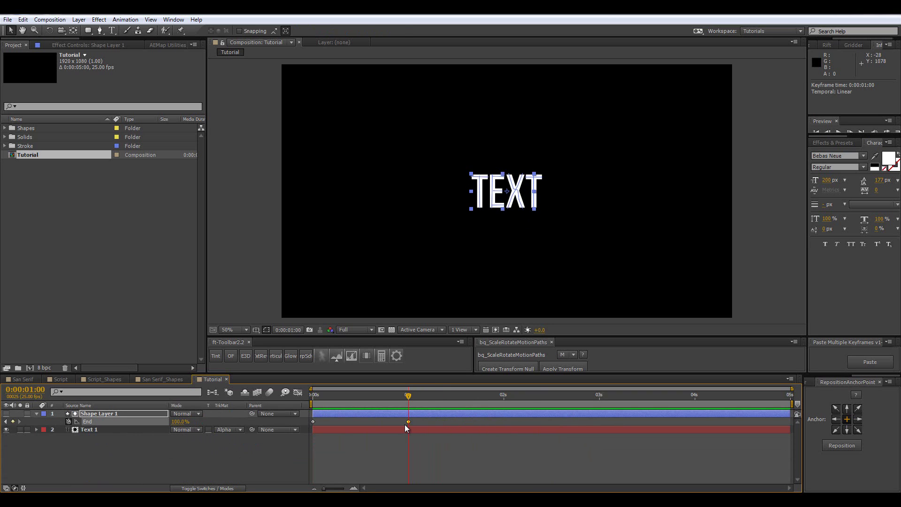
left_click(407, 447)
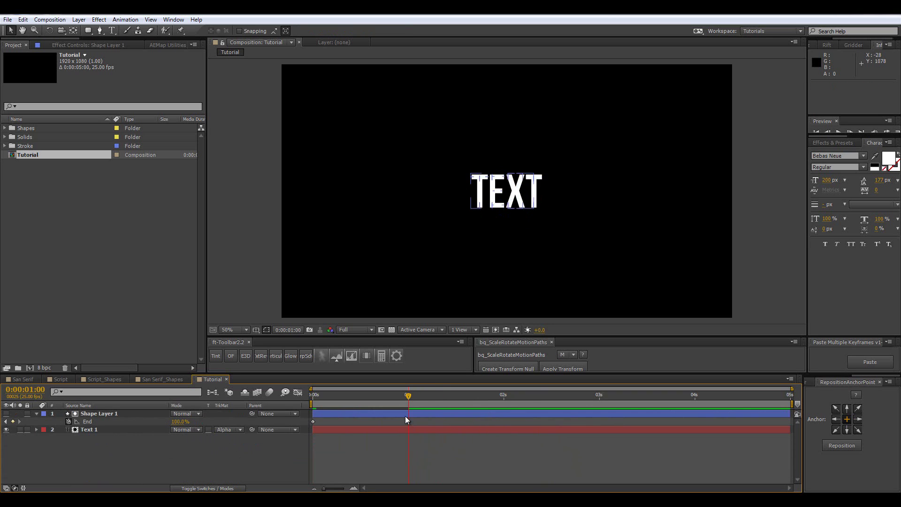
- Easy-ease both End keyframes and lengthen the ease into the 1-second keyframe in the speed graph
left_click_drag(415, 419, 303, 428)
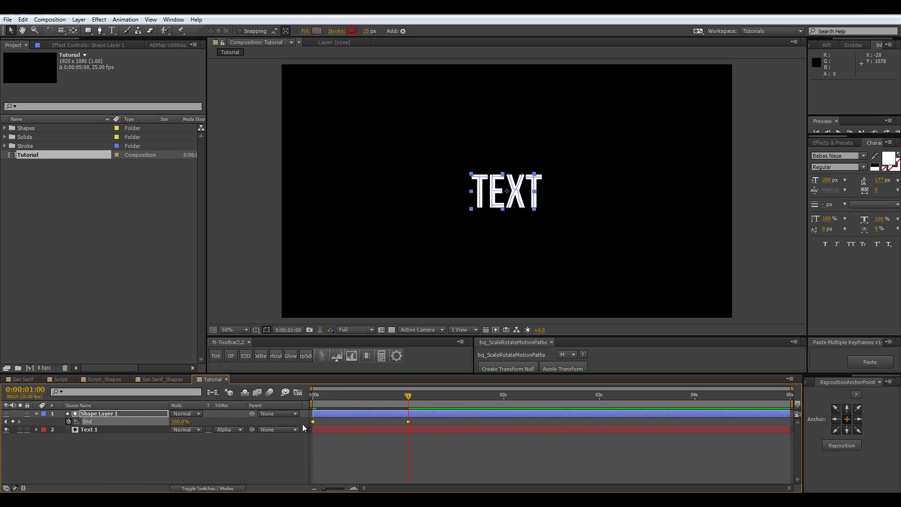
left_click(298, 391)
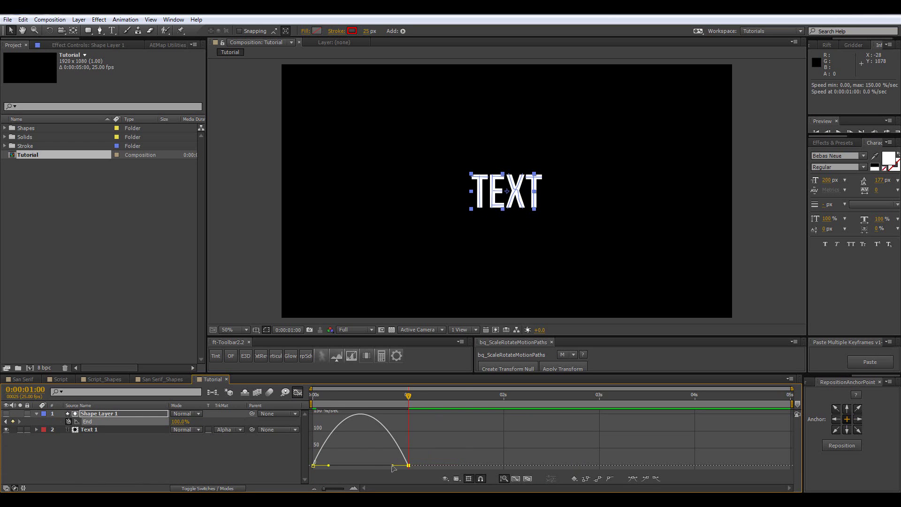
left_click_drag(377, 463, 331, 463)
left_click(298, 391)
left_click(270, 445)
key("KP_0")
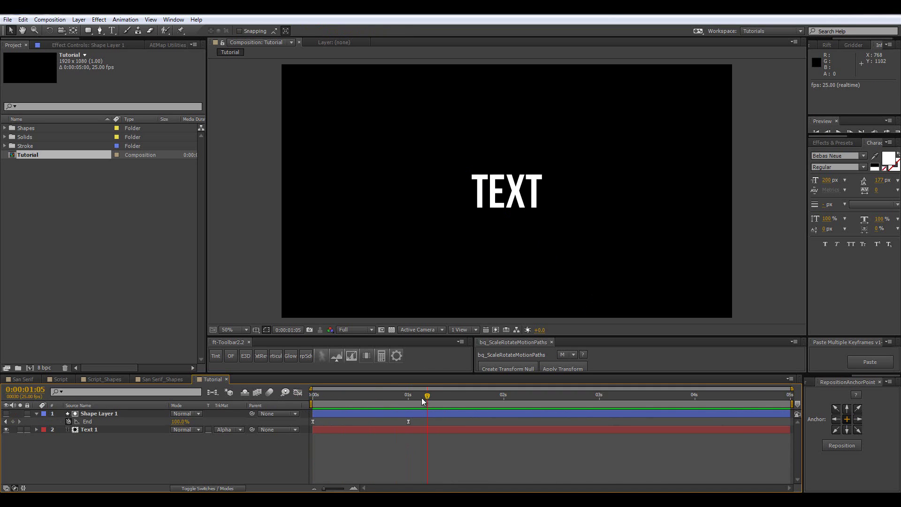
- Examine the partly revealed letters at frame 9 at 200% magnification
left_click_drag(421, 398, 347, 396)
key("/")
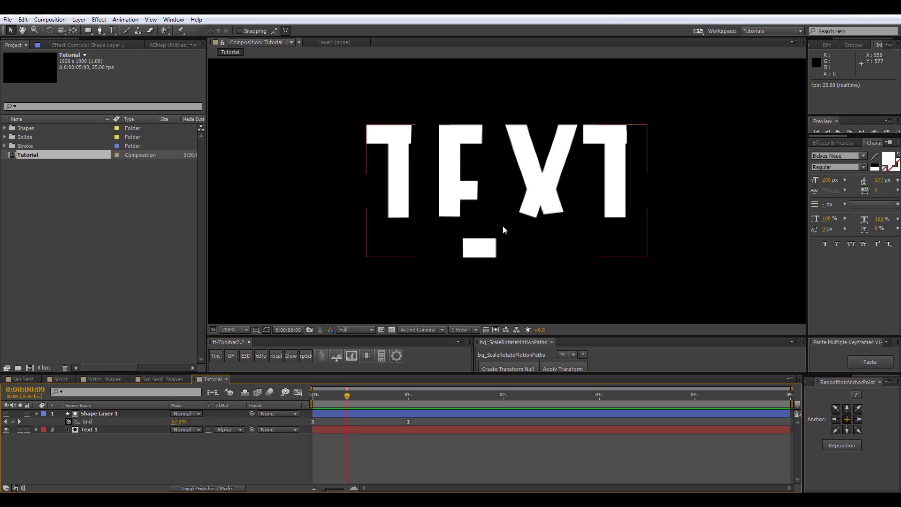
left_click(488, 260)
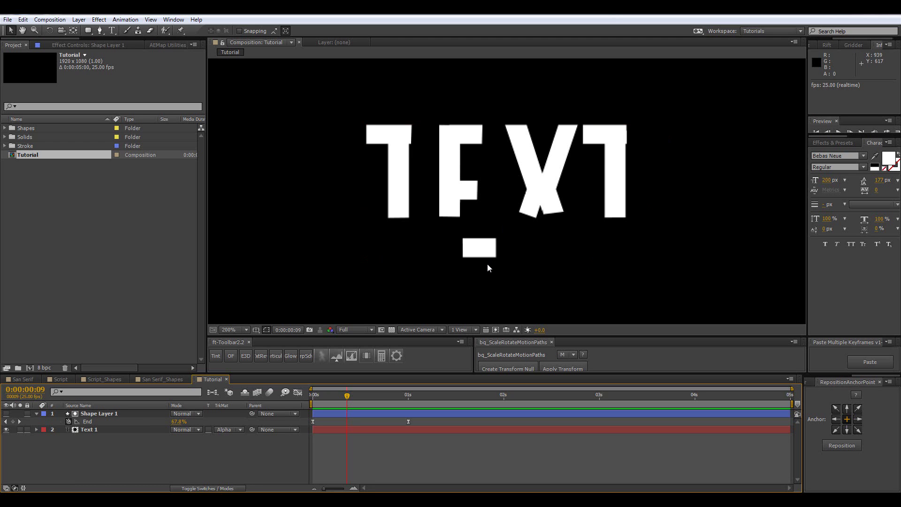